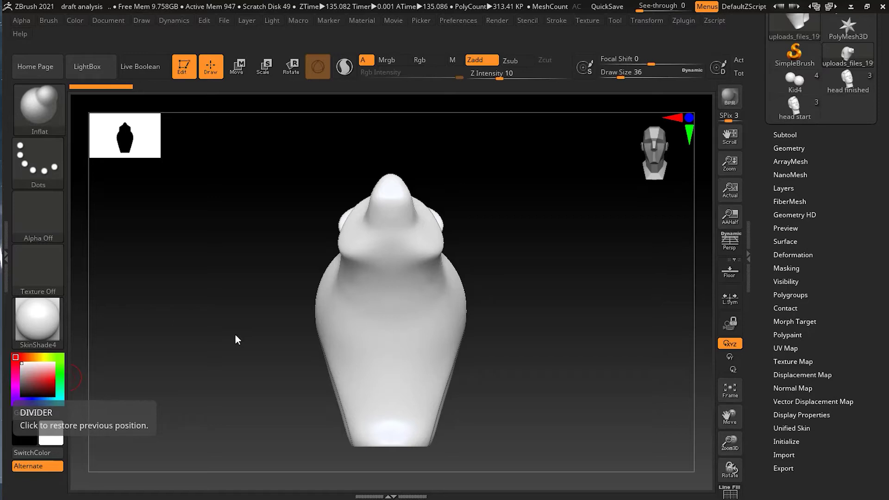
Step: Orbit the bear through side, front and three-quarter views to inspect it
left_click_drag(221, 319, 266, 334)
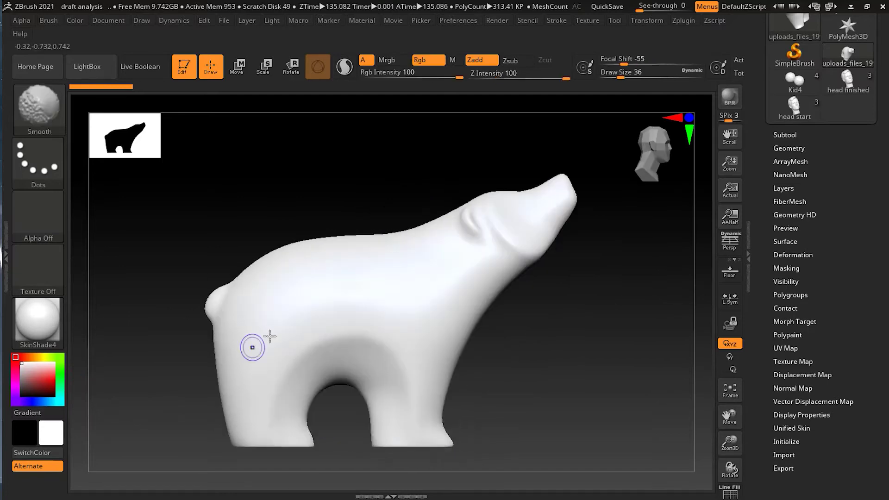
mouse_move(574, 368)
left_mouse_down()
mouse_move(513, 380)
mouse_move(527, 351)
left_mouse_up()
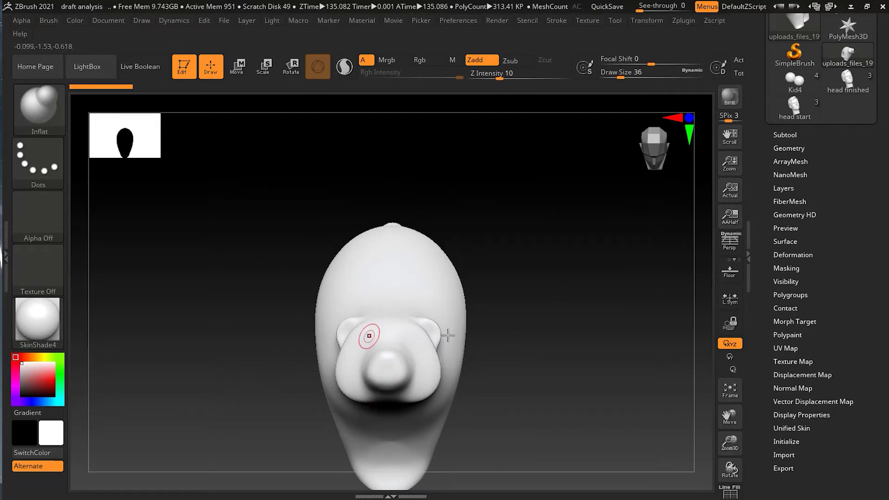
left_click_drag(530, 327, 548, 366)
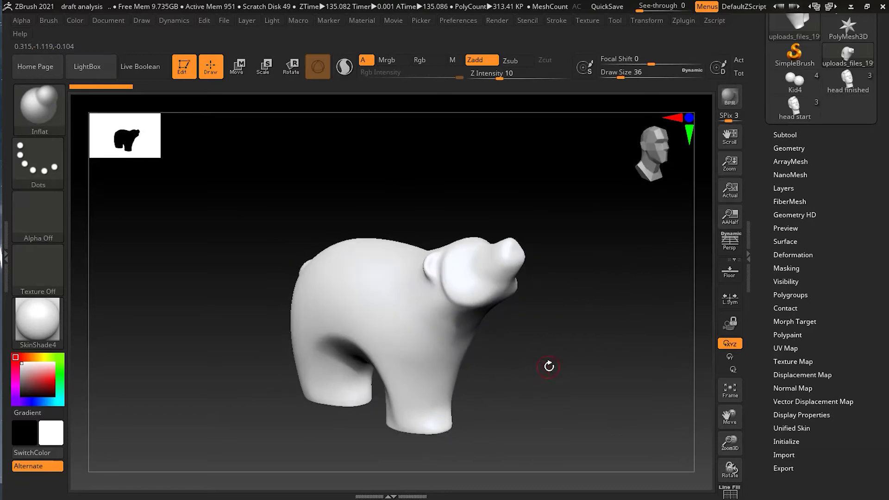
Step: Toggle perspective on and back off, then settle on a three-quarter side view
left_click(728, 247)
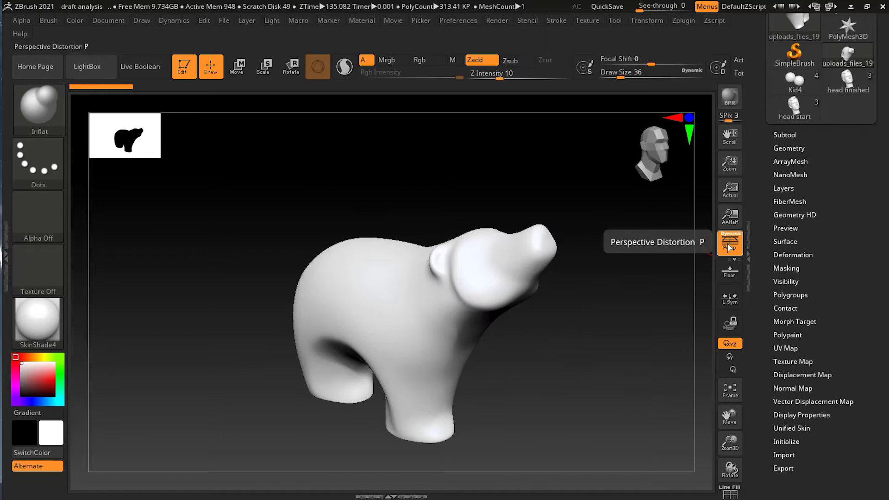
left_click(728, 247)
left_click_drag(522, 383, 558, 354)
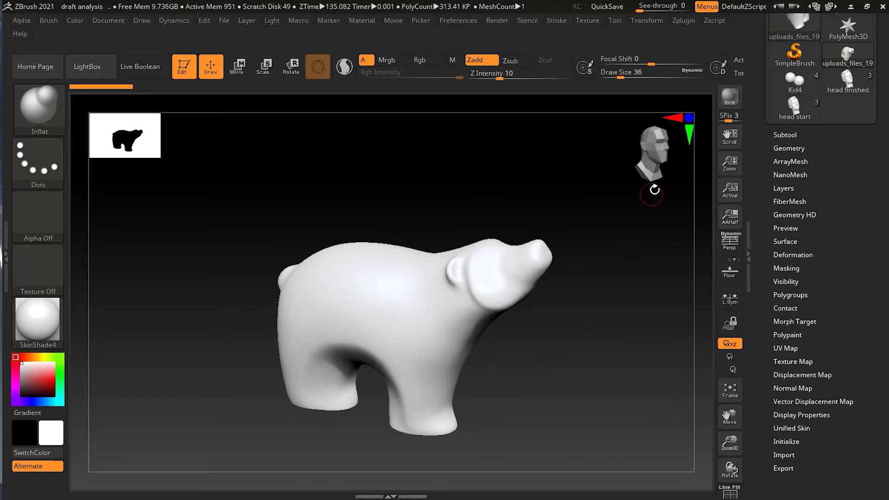
left_click(647, 21)
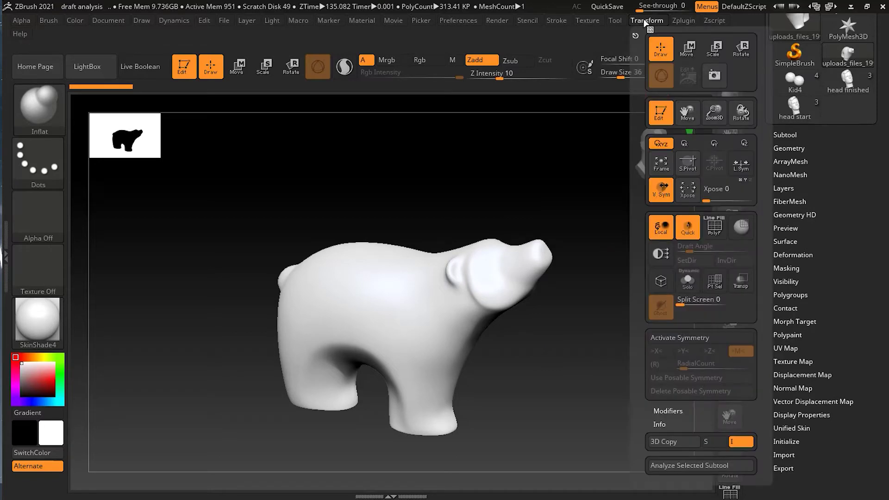
Step: Toggle Draft Analysis off, enable PolyF, turn off Line Fill, then re-enable Draft Analysis
left_click(661, 255)
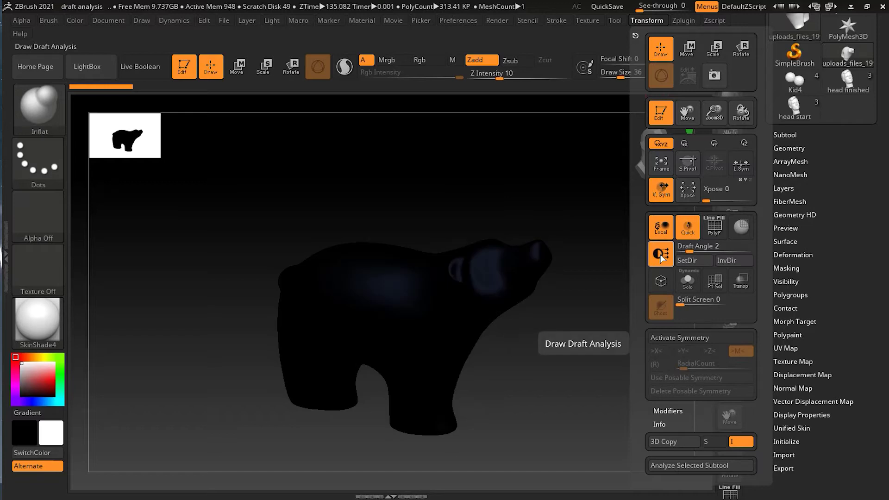
left_click(661, 255)
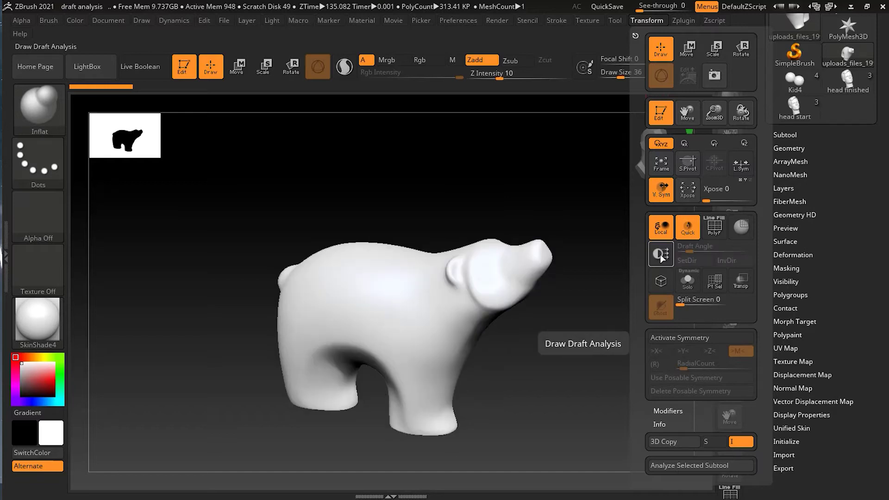
left_click(716, 233)
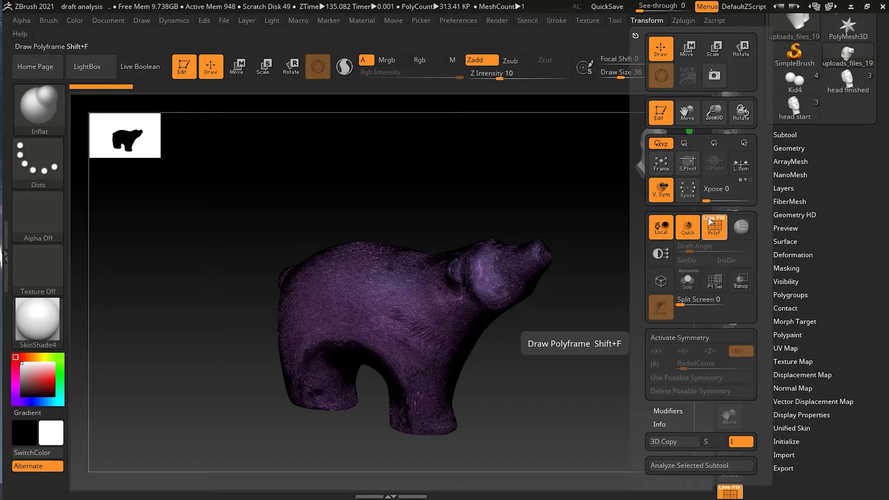
left_click(710, 220)
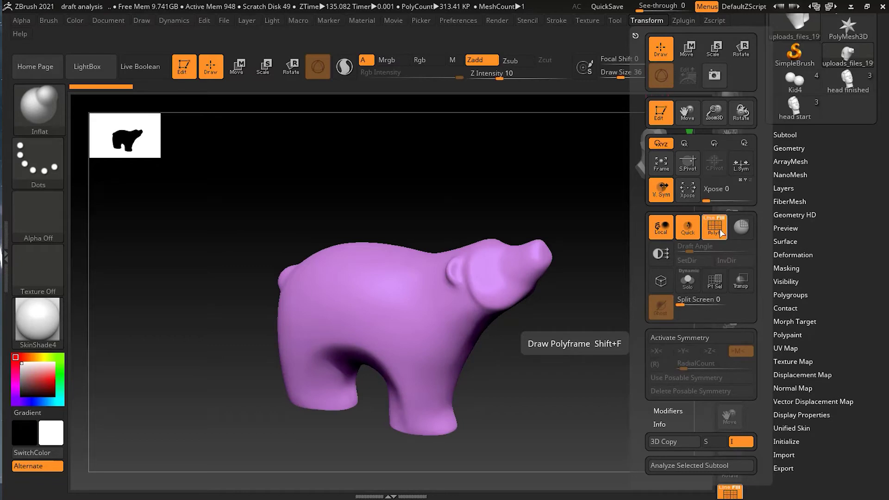
left_click(660, 254)
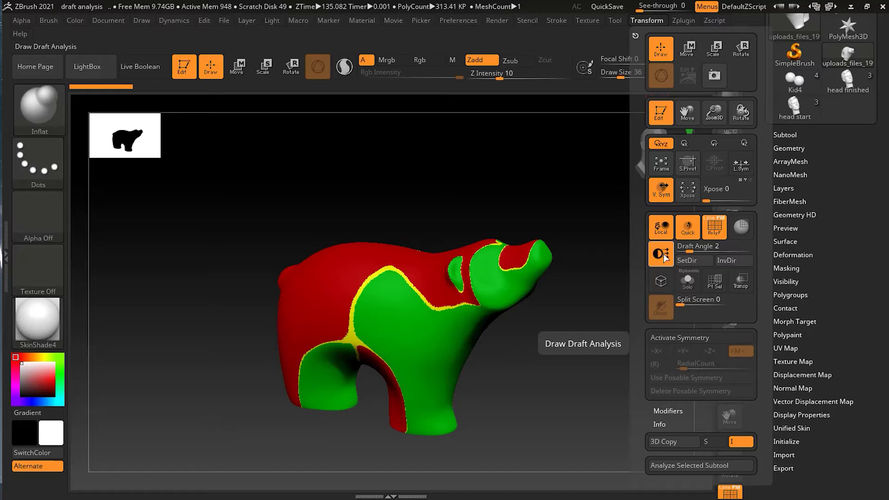
Step: Orbit the bear front, side and around to check its red, green and yellow draft colouring
left_click_drag(605, 324, 572, 324)
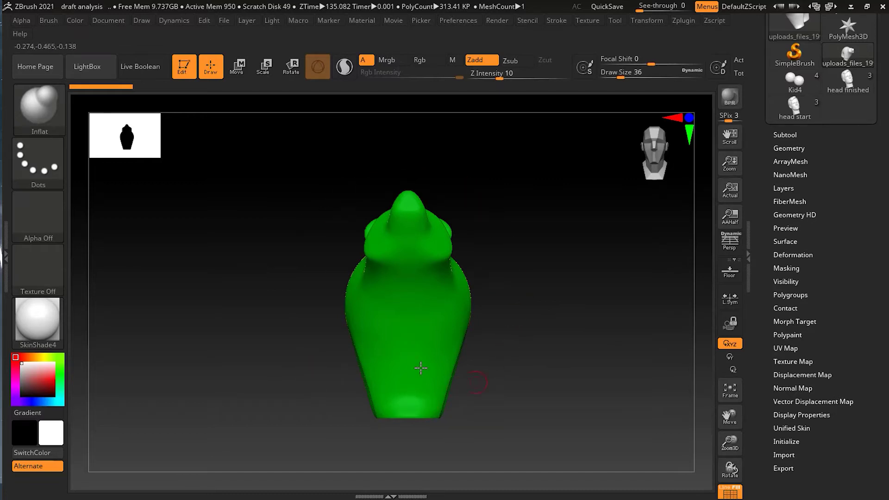
key("shift+f")
left_click_drag(534, 300, 587, 303)
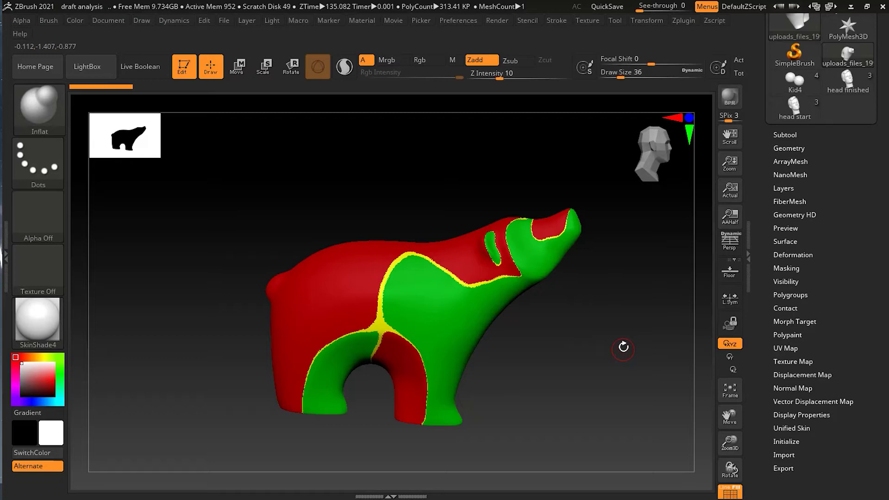
left_click_drag(620, 347, 478, 327)
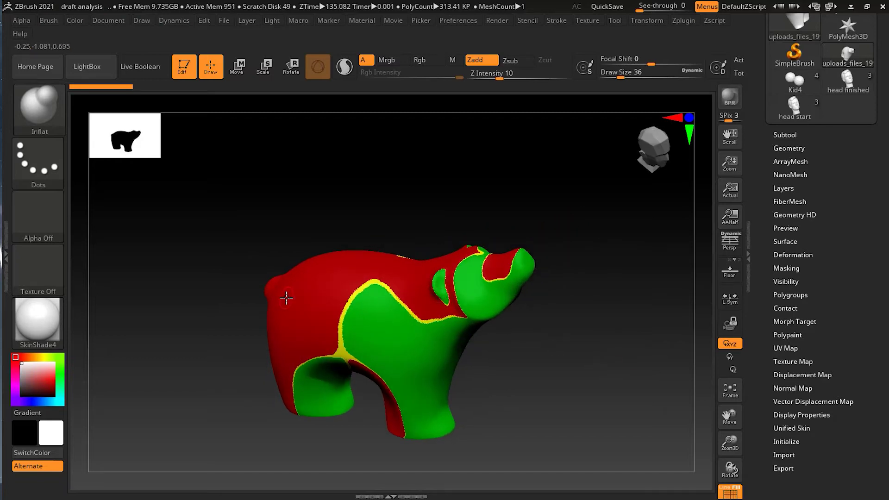
mouse_move(640, 379)
left_mouse_down()
mouse_move(670, 363)
mouse_move(619, 361)
mouse_move(527, 383)
mouse_move(514, 369)
mouse_move(621, 371)
mouse_move(639, 333)
mouse_move(639, 278)
mouse_move(623, 357)
left_mouse_up()
left_click_drag(355, 359, 432, 363)
left_click_drag(545, 343, 546, 341)
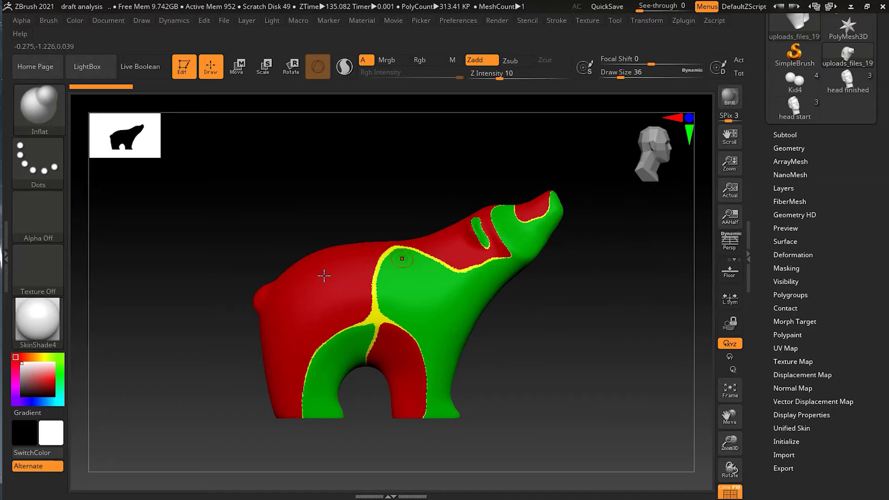
left_click_drag(638, 320, 584, 337)
left_click_drag(544, 363, 593, 367)
Step: Set the draft direction with SetDir from the current view, then check the split from the front
left_click_drag(577, 311, 597, 339)
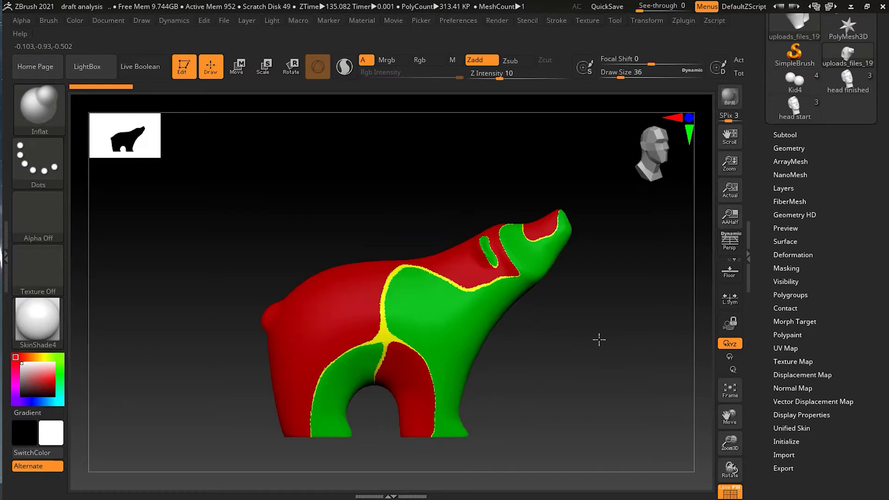
left_click(637, 23)
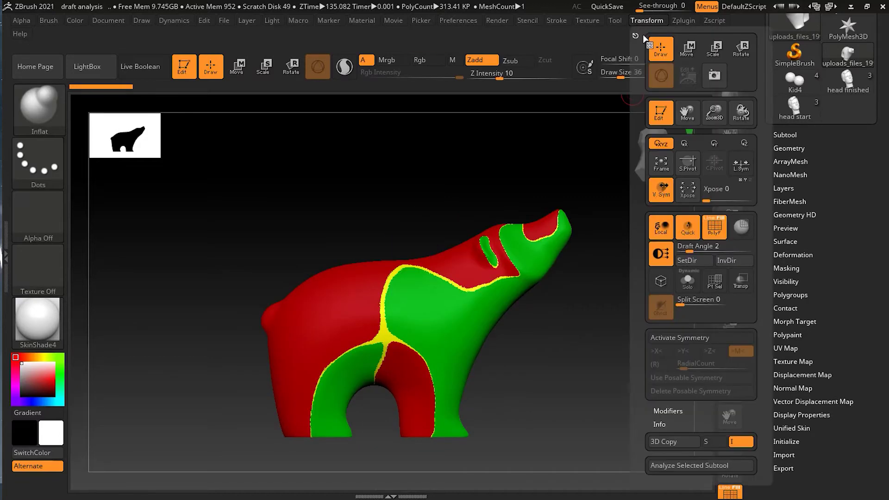
left_click(691, 261)
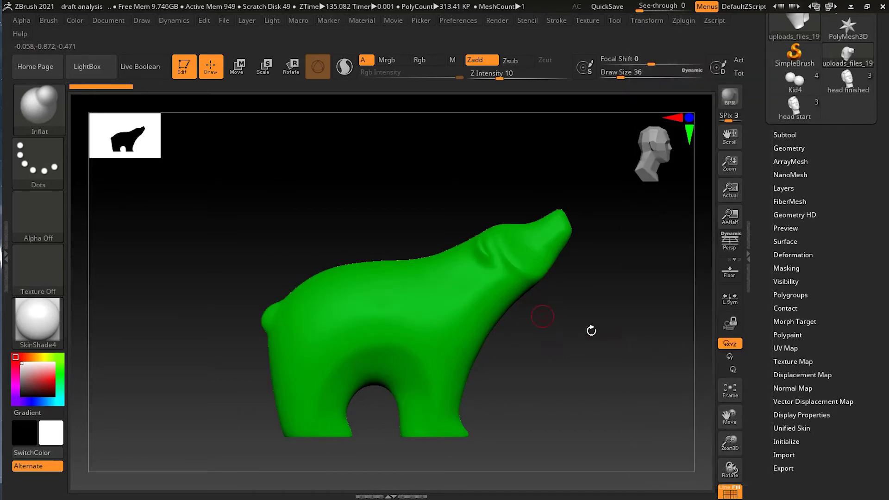
left_click_drag(588, 331, 561, 364)
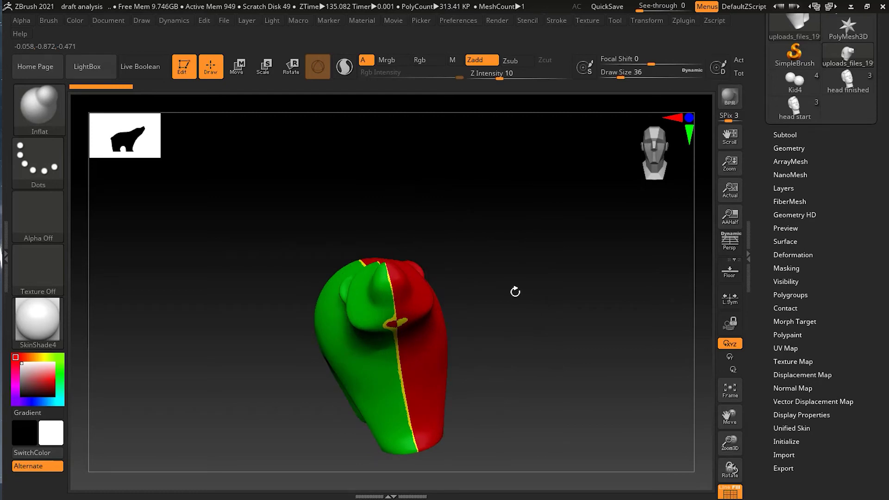
left_click_drag(514, 292, 418, 254)
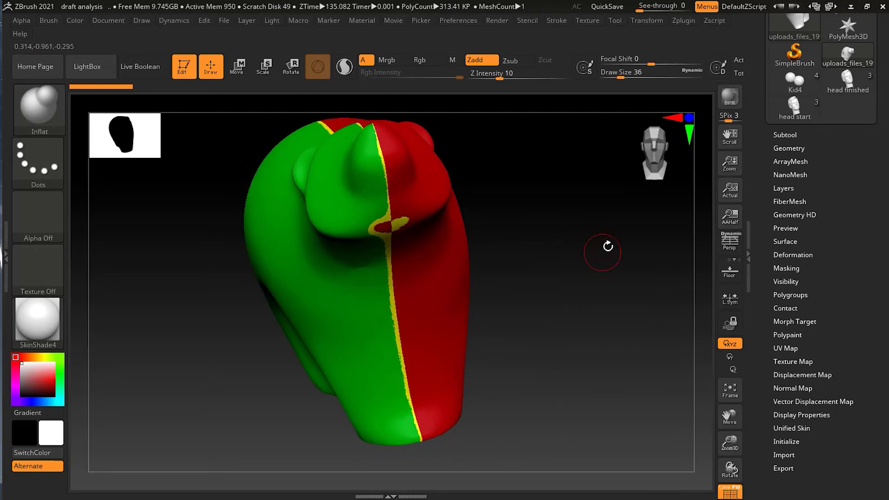
Step: Smooth the undercut around the eye and mask the undercut area near the neck
left_click_drag(607, 246, 591, 303)
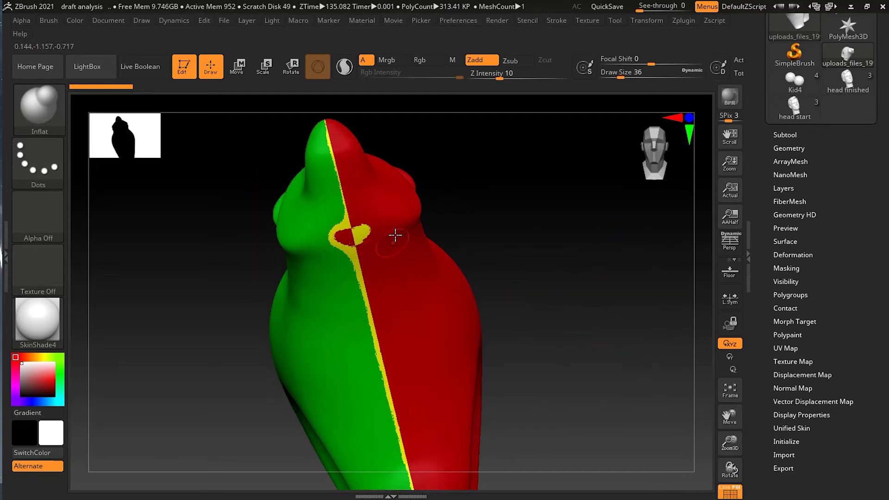
left_click_drag(495, 252, 458, 287)
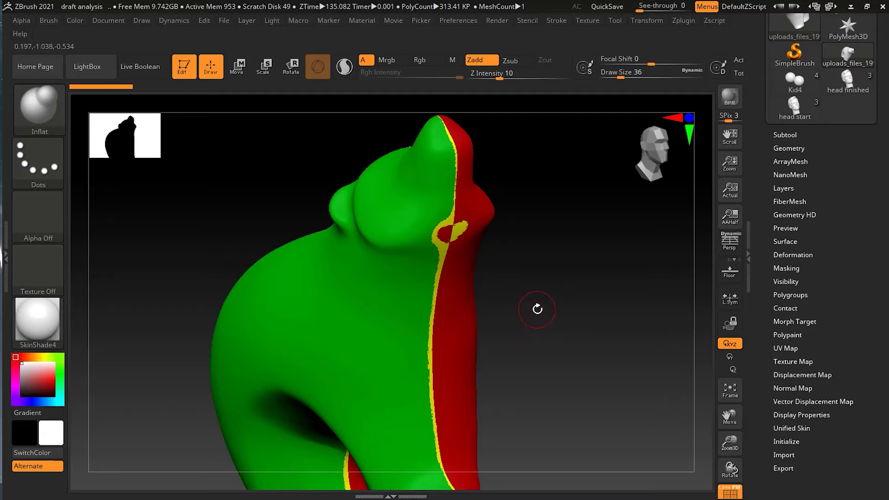
left_click_drag(436, 243, 438, 234, "shift")
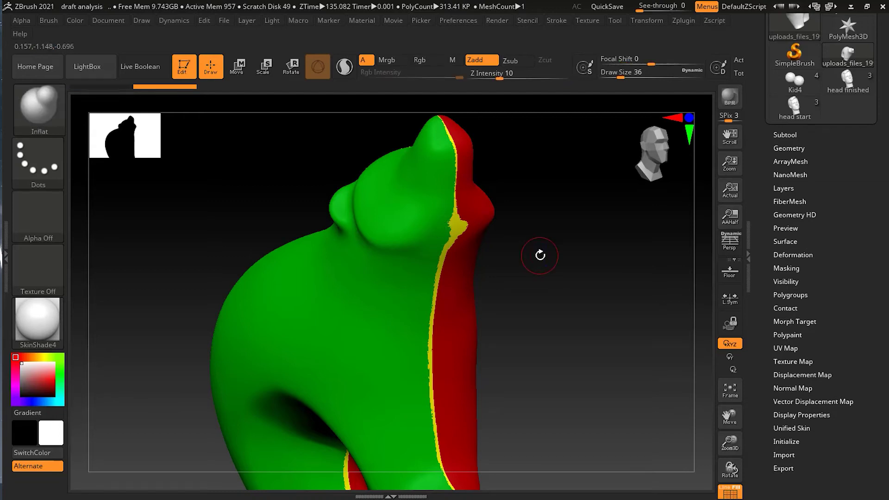
left_click_drag(539, 254, 589, 262)
key("ctrl")
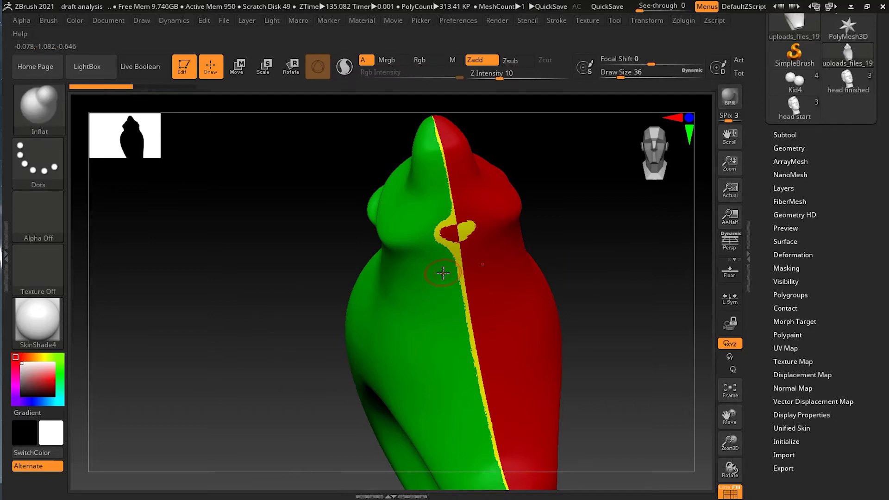
mouse_move(433, 250)
left_mouse_down()
mouse_move(463, 232)
mouse_move(441, 249)
mouse_move(443, 241)
left_mouse_up()
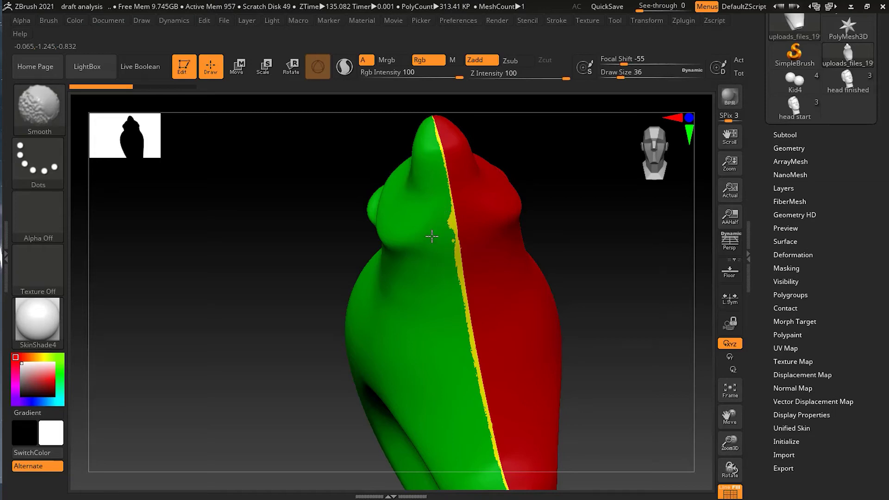
Step: Smooth the rough seam along the bear's side, then turn to face the front discs
left_click_drag(431, 237, 443, 245, "shift")
left_click_drag(616, 241, 519, 256)
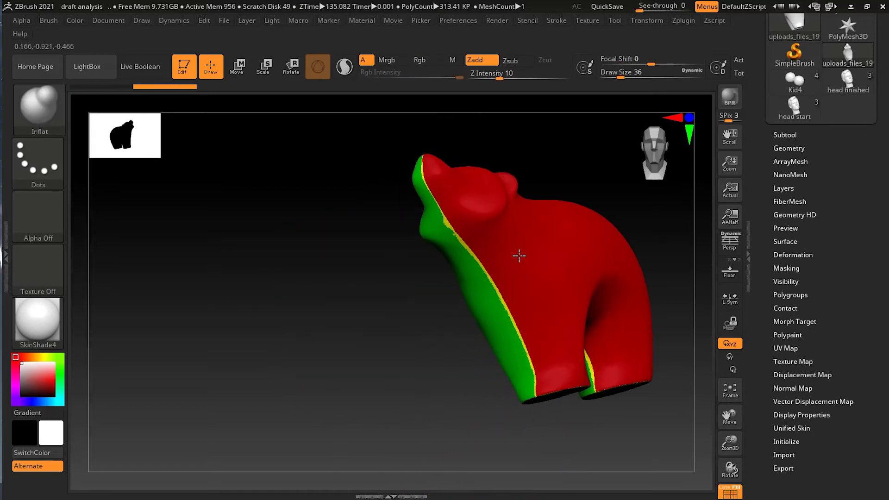
right_click_drag(405, 307, 443, 295)
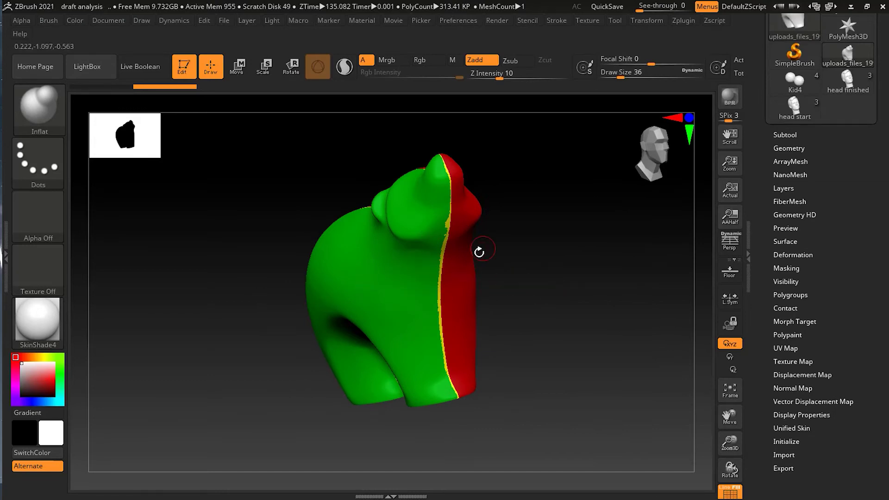
left_click_drag(591, 282, 581, 259)
left_click_drag(577, 313, 576, 298)
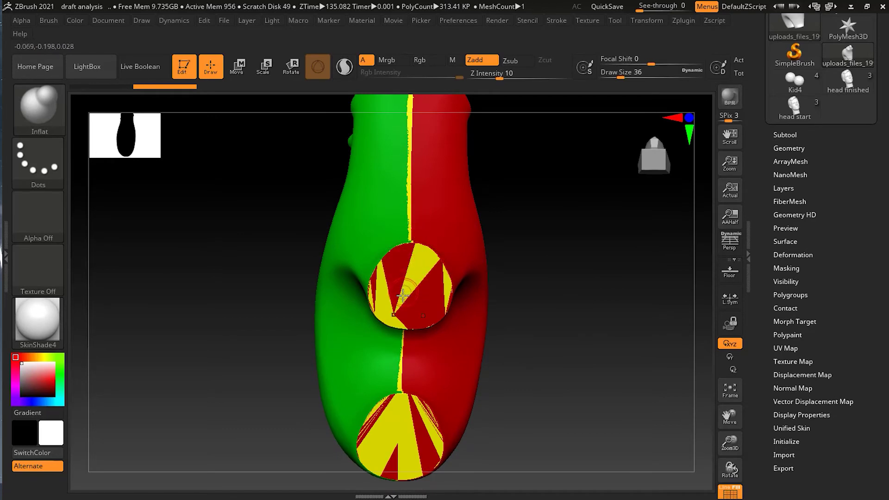
Step: Select the Flatten brush from the brush list filtered by F
left_click(51, 116)
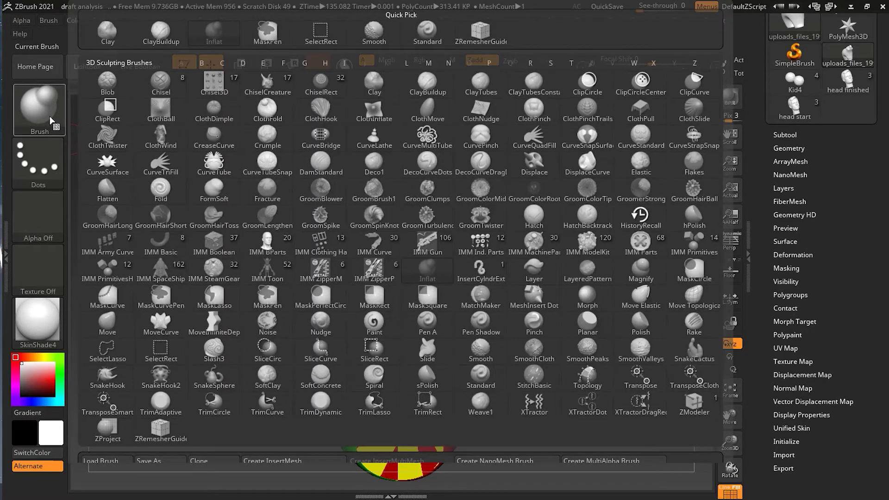
key("f")
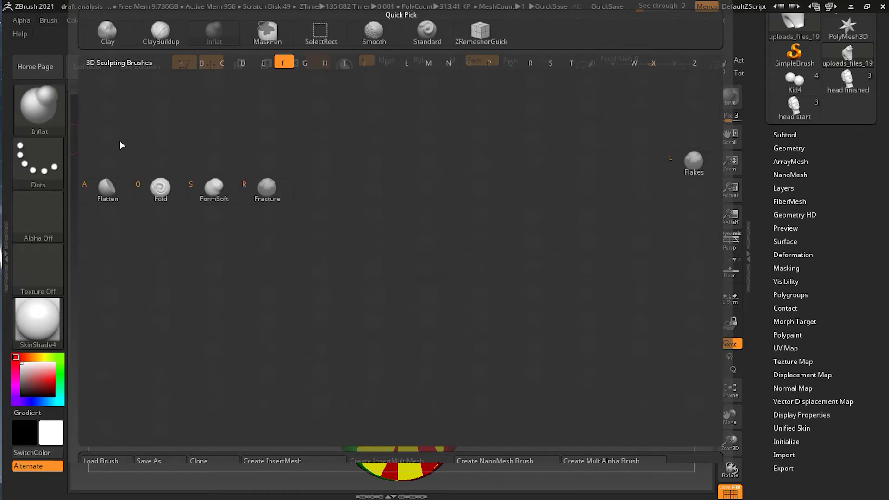
left_click(108, 191)
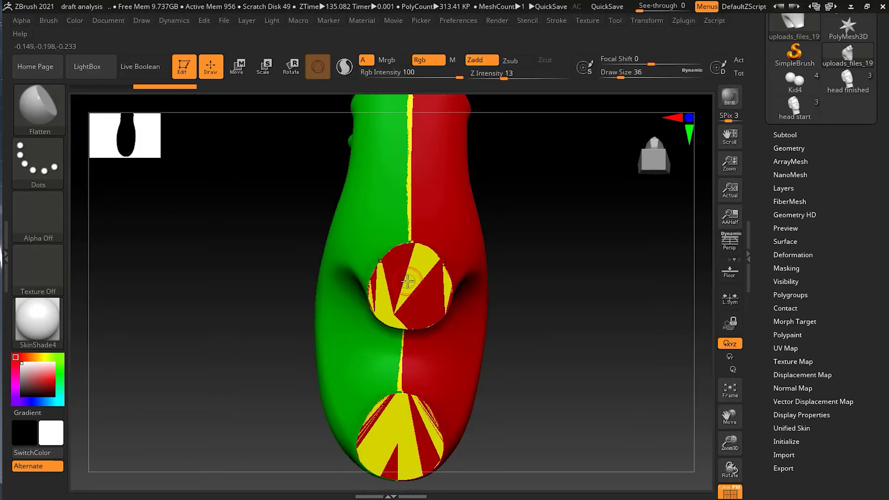
mouse_move(573, 292)
left_mouse_down()
mouse_move(583, 294)
mouse_move(565, 294)
left_mouse_up()
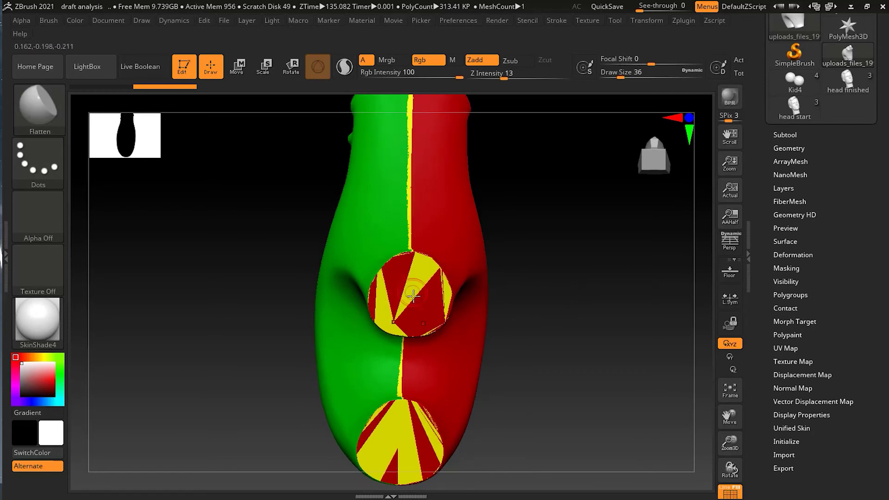
Step: Flatten the undercut on the upper front disc and smooth the flattened surface
mouse_move(415, 311)
left_mouse_down()
mouse_move(399, 321)
mouse_move(397, 302)
mouse_move(404, 317)
mouse_move(374, 311)
mouse_move(378, 286)
mouse_move(400, 261)
mouse_move(419, 259)
mouse_move(446, 313)
mouse_move(434, 321)
mouse_move(387, 304)
mouse_move(384, 288)
mouse_move(377, 305)
mouse_move(371, 289)
mouse_move(372, 305)
mouse_move(372, 287)
mouse_move(403, 262)
mouse_move(389, 255)
mouse_move(400, 255)
mouse_move(391, 284)
mouse_move(375, 296)
mouse_move(379, 321)
mouse_move(397, 333)
left_mouse_up()
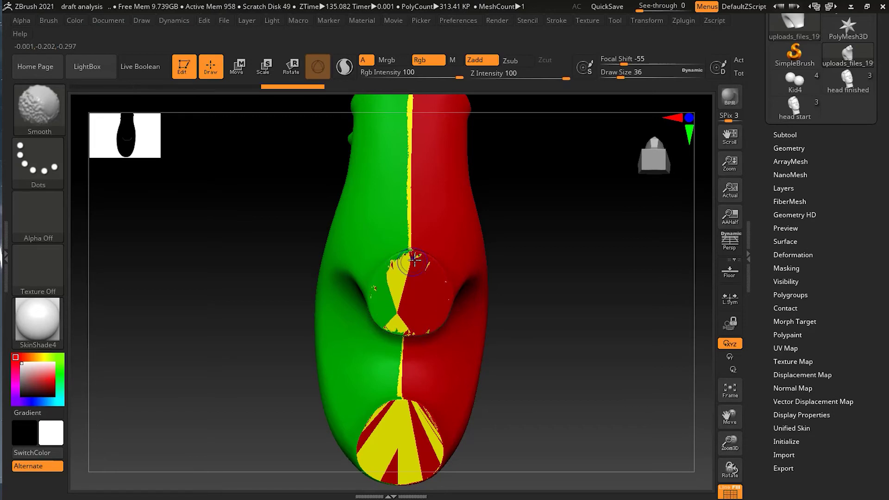
left_click_drag(412, 254, 383, 270)
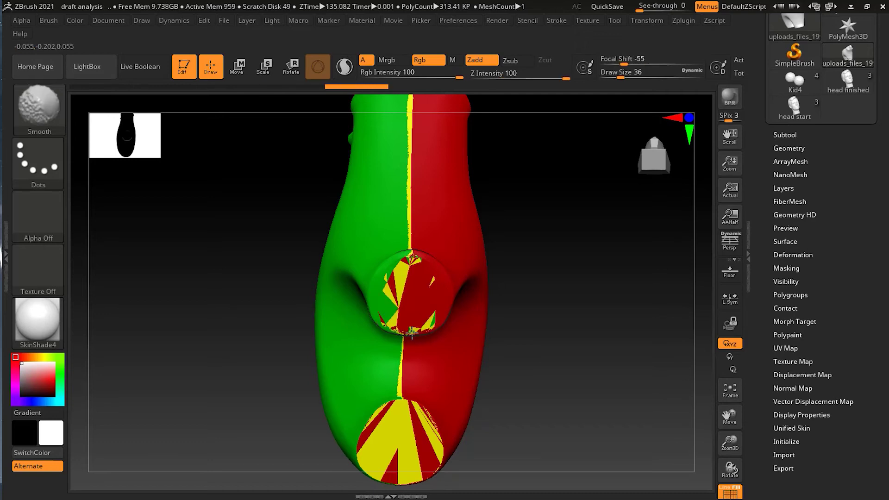
mouse_move(406, 333)
left_mouse_down("shift")
mouse_move(371, 311)
mouse_move(386, 277)
mouse_move(406, 266)
mouse_move(381, 300)
mouse_move(409, 267)
mouse_move(394, 324)
mouse_move(382, 293)
mouse_move(403, 270)
mouse_move(406, 252)
mouse_move(393, 257)
mouse_move(403, 259)
mouse_move(380, 282)
mouse_move(391, 275)
mouse_move(377, 303)
mouse_move(384, 283)
mouse_move(377, 306)
mouse_move(391, 323)
mouse_move(380, 312)
mouse_move(403, 331)
mouse_move(384, 317)
mouse_move(393, 319)
mouse_move(391, 299)
mouse_move(388, 310)
mouse_move(375, 299)
mouse_move(384, 324)
mouse_move(377, 317)
mouse_move(391, 323)
mouse_move(374, 307)
mouse_move(388, 321)
mouse_move(373, 288)
mouse_move(379, 301)
mouse_move(392, 280)
left_mouse_up("shift")
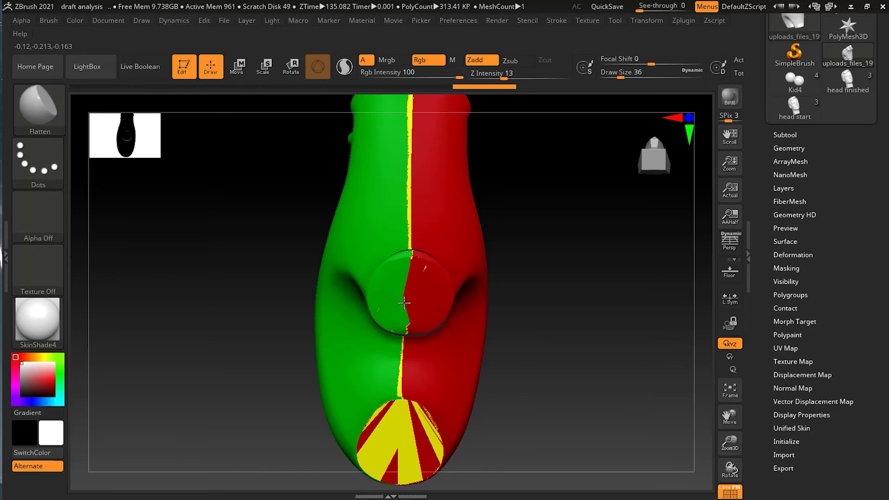
key("ctrl")
key("ctrl")
Step: Flatten the lower front disc's undercut, then smooth both discs and the upper disc's remaining patches
mouse_move(506, 306)
left_mouse_down()
mouse_move(582, 297)
mouse_move(563, 298)
mouse_move(564, 264)
mouse_move(502, 333)
left_mouse_up()
mouse_move(439, 339)
left_mouse_down()
mouse_move(398, 315)
mouse_move(375, 324)
mouse_move(372, 367)
mouse_move(373, 321)
mouse_move(375, 313)
mouse_move(368, 338)
mouse_move(384, 366)
mouse_move(373, 330)
mouse_move(370, 352)
mouse_move(382, 368)
mouse_move(373, 353)
mouse_move(365, 357)
mouse_move(372, 358)
mouse_move(372, 322)
mouse_move(386, 308)
mouse_move(362, 358)
mouse_move(393, 302)
mouse_move(377, 316)
mouse_move(371, 348)
mouse_move(389, 306)
mouse_move(370, 343)
mouse_move(368, 331)
left_mouse_up()
key("shift")
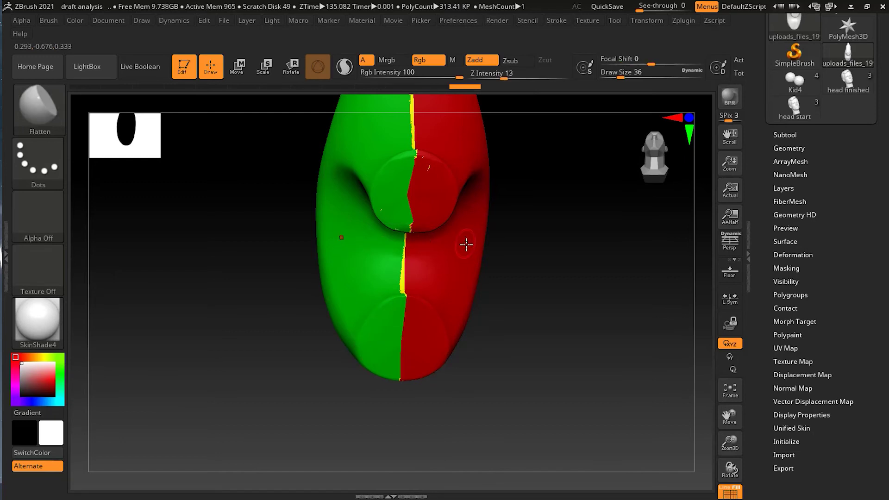
left_click_drag(543, 265, 544, 253)
mouse_move(403, 183)
left_mouse_down("shift")
mouse_move(379, 209)
mouse_move(388, 212)
mouse_move(403, 172)
mouse_move(401, 198)
mouse_move(413, 155)
mouse_move(389, 179)
mouse_move(416, 158)
mouse_move(380, 185)
mouse_move(387, 195)
mouse_move(413, 153)
mouse_move(387, 181)
mouse_move(404, 190)
left_mouse_up("shift")
key("ctrl")
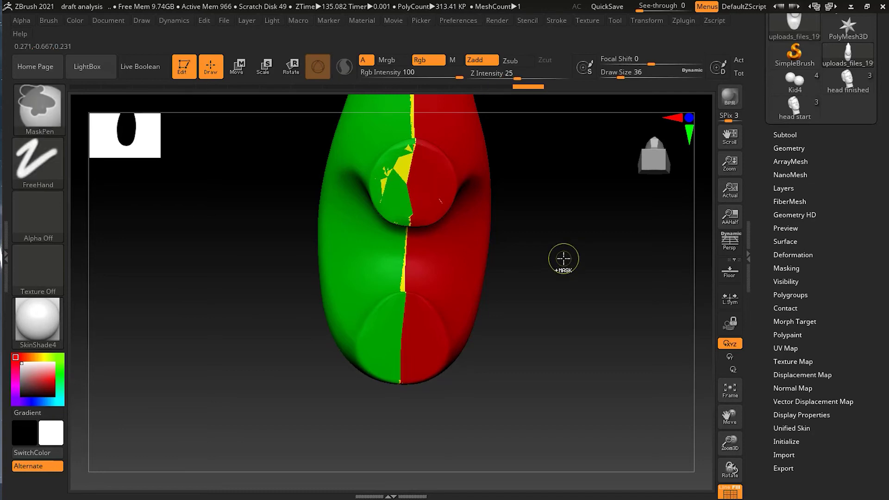
key("ctrl")
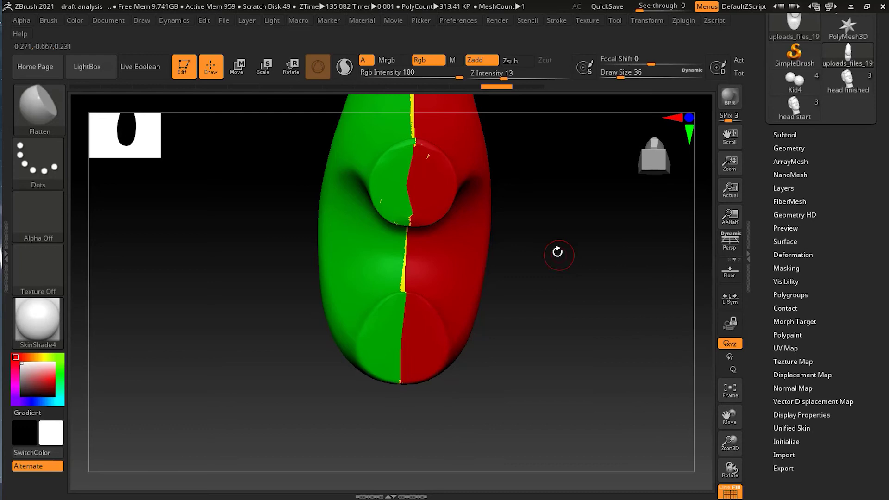
Step: Smooth the yellow seam streak from the red side, then rotate back to the front view
mouse_move(557, 252)
left_mouse_down()
mouse_move(551, 243)
mouse_move(383, 266)
left_mouse_up()
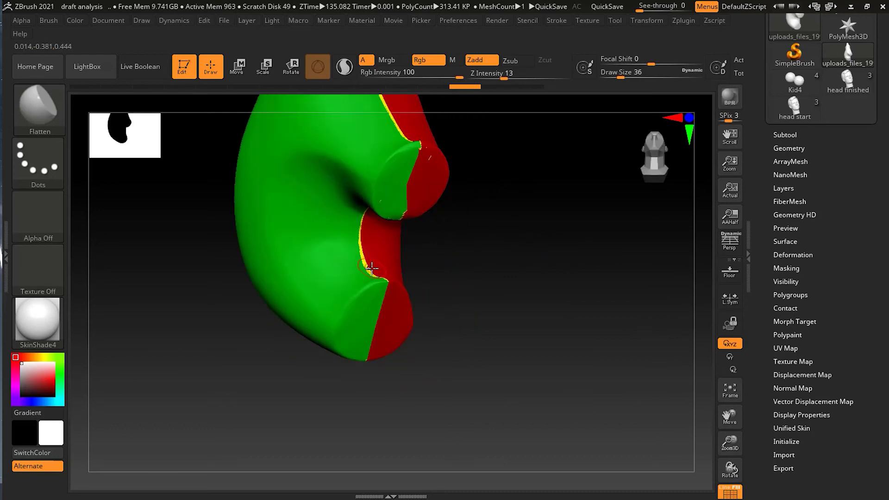
left_click_drag(457, 280, 371, 271)
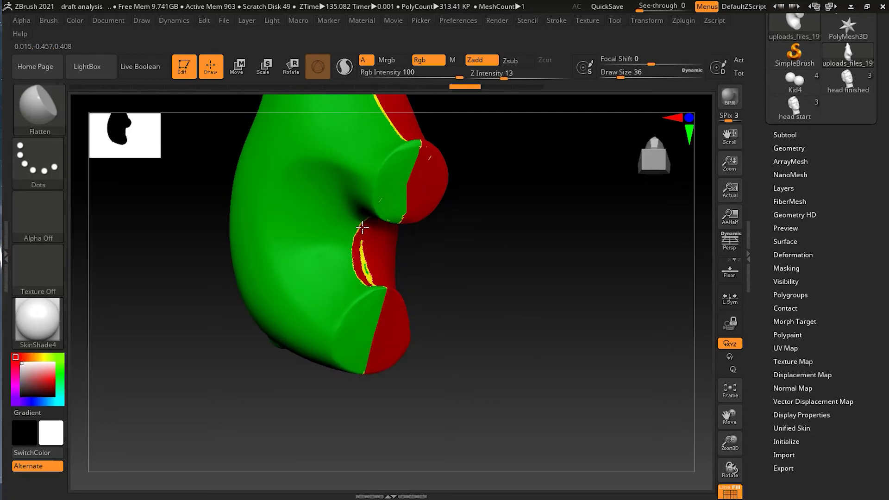
left_click_drag(465, 259, 368, 260)
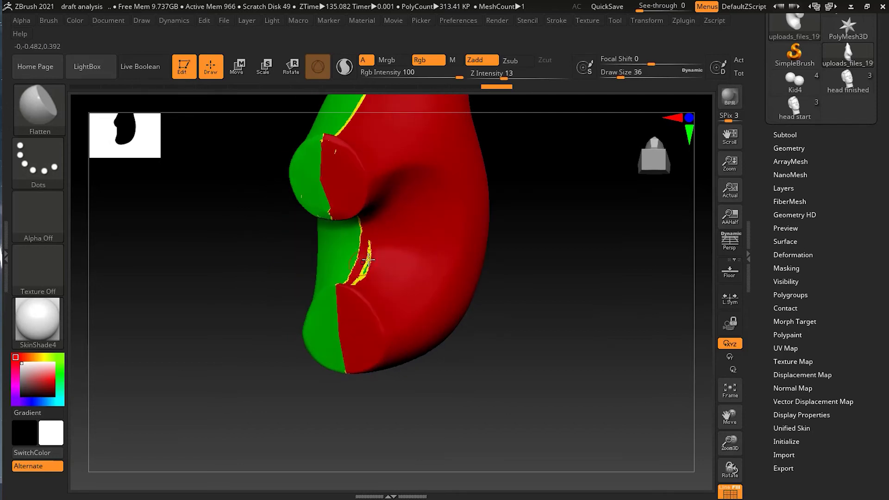
key("shift")
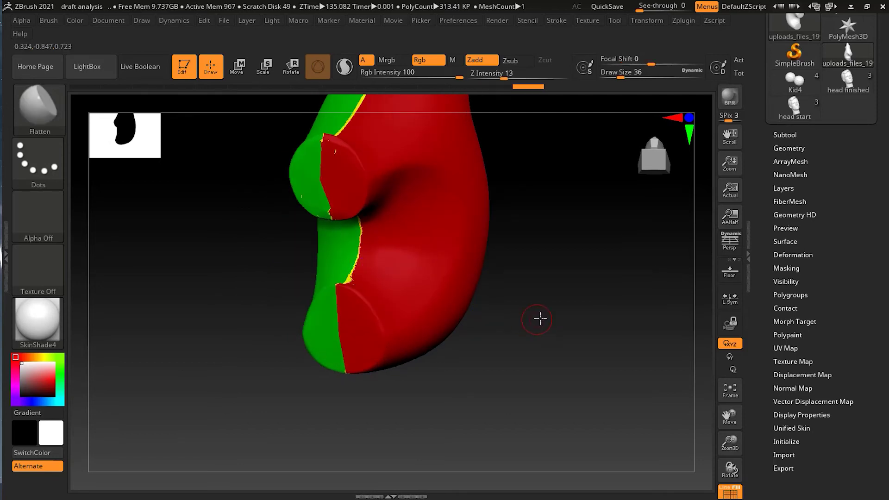
left_click_drag(540, 317, 558, 314)
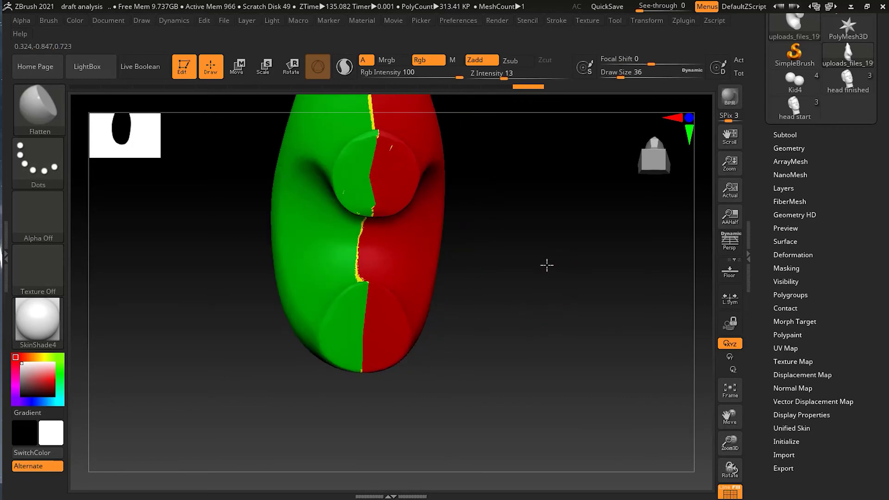
mouse_move(545, 264)
left_mouse_down()
mouse_move(508, 276)
mouse_move(544, 311)
mouse_move(533, 256)
left_mouse_up()
key("ctrl")
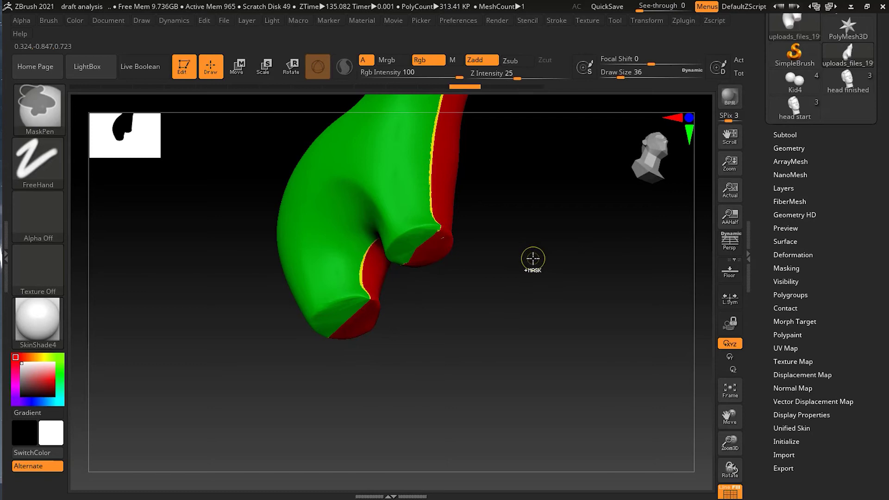
mouse_move(543, 259)
left_mouse_down()
mouse_move(541, 299)
mouse_move(572, 299)
mouse_move(351, 305)
mouse_move(323, 291)
mouse_move(356, 205)
mouse_move(431, 192)
mouse_move(470, 216)
mouse_move(489, 282)
mouse_move(492, 250)
mouse_move(518, 246)
mouse_move(569, 324)
mouse_move(582, 305)
left_mouse_up()
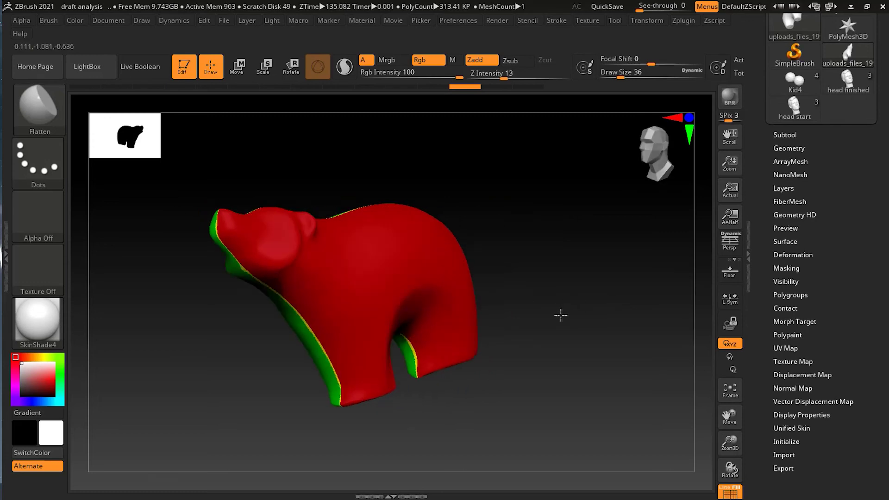
left_click_drag(560, 315, 244, 327)
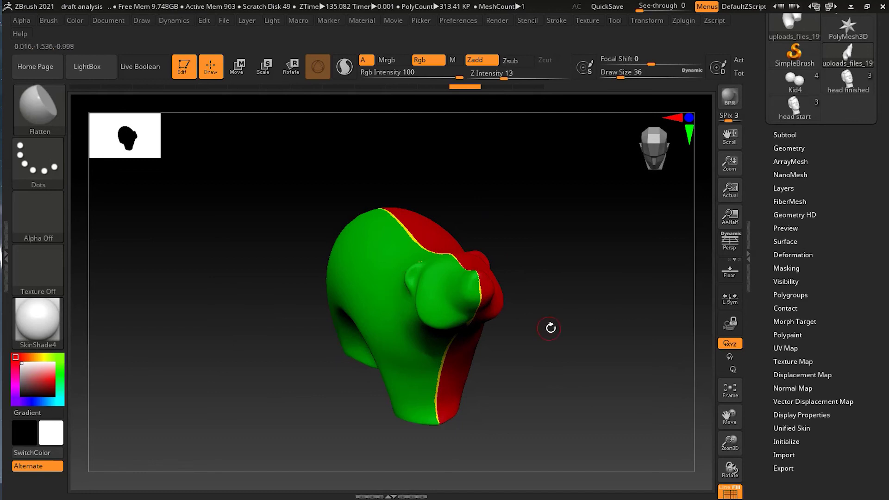
left_click_drag(551, 327, 547, 361)
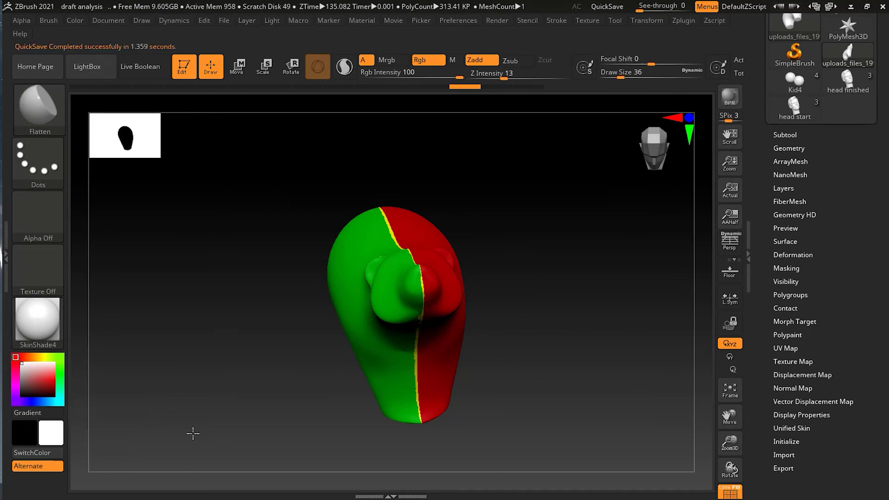
left_click_drag(192, 431, 190, 423)
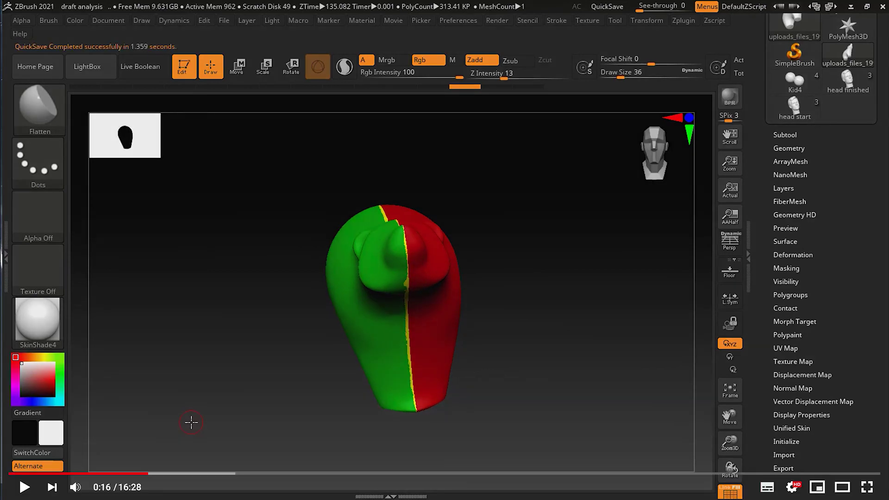